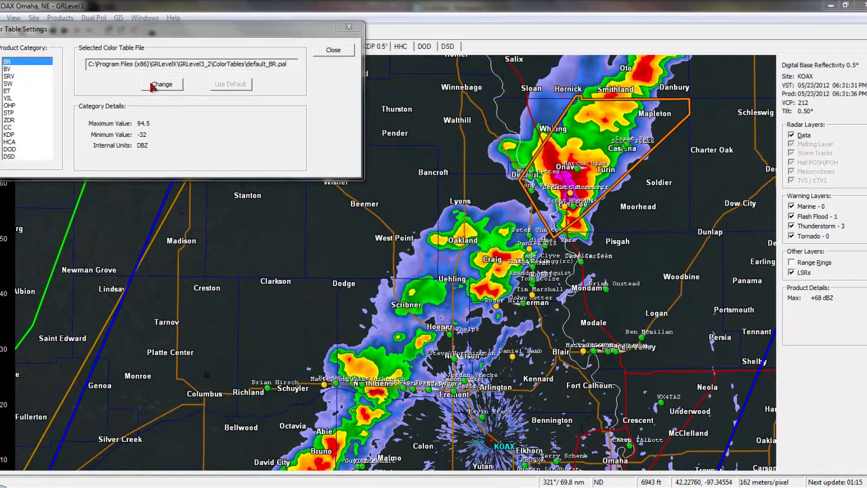
Step: Try loading STORMCHASEREF.pal as the BR colour table and dismiss the missing Product error
{"action": "left_click", "coordinate": [163, 91]}
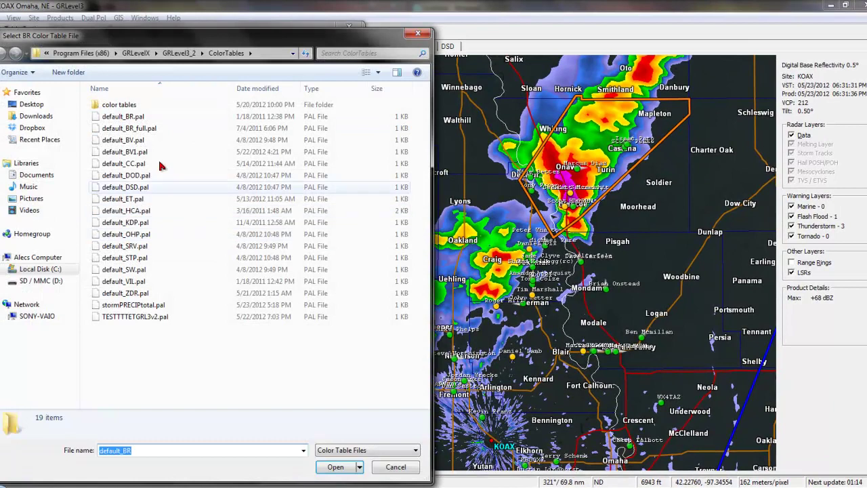
{"action": "double_click", "coordinate": [144, 105]}
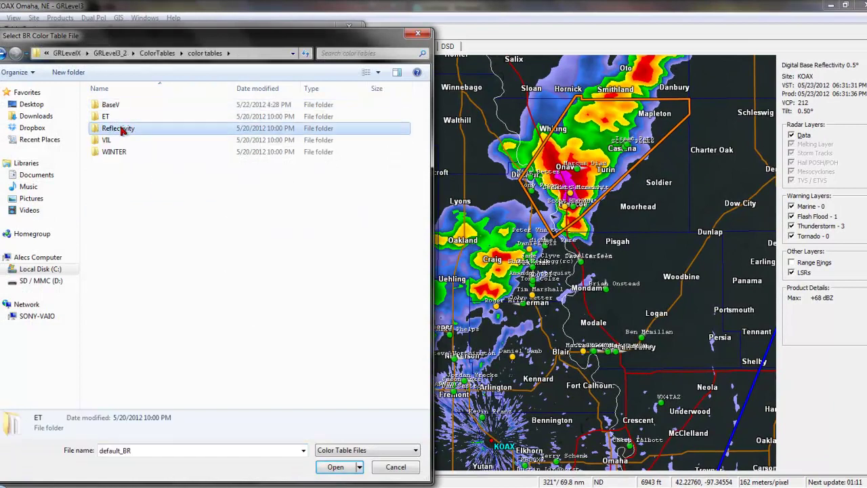
{"action": "double_click", "coordinate": [122, 128]}
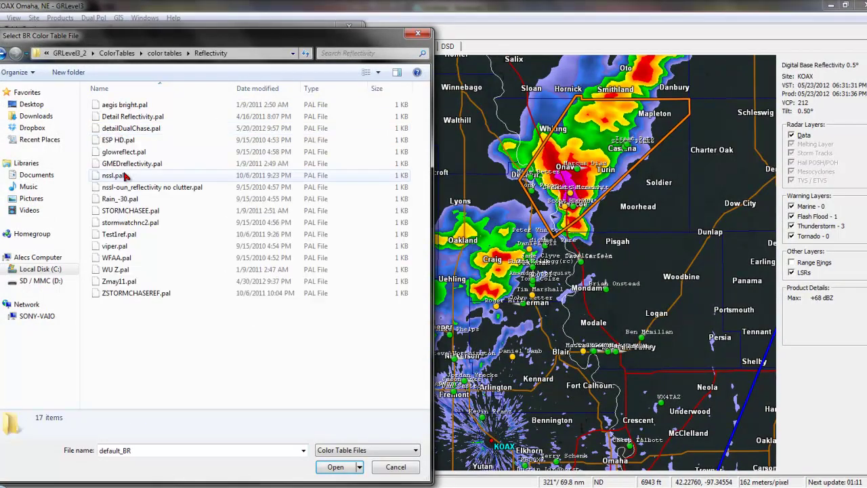
{"action": "double_click", "coordinate": [131, 211]}
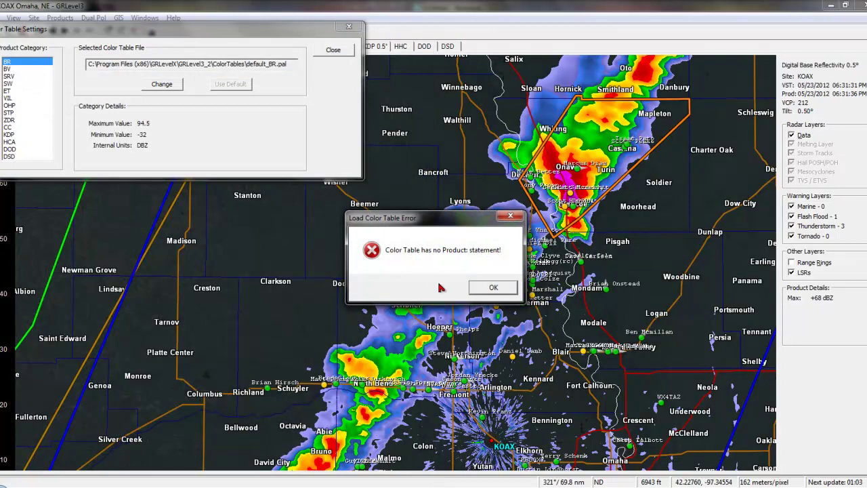
{"action": "left_click", "coordinate": [492, 290]}
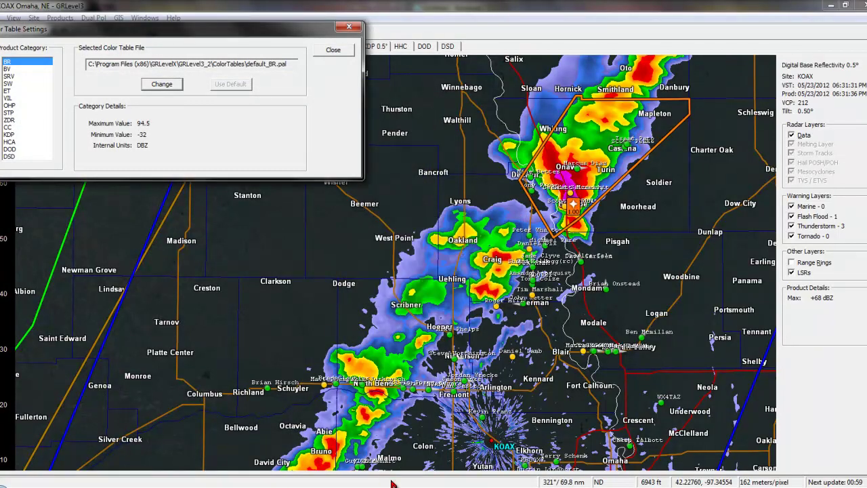
Step: In the second Notepad, browse File > Open to GRLevel3_2\ColorTables with All Files shown
{"action": "mouse_move", "coordinate": [366, 485]}
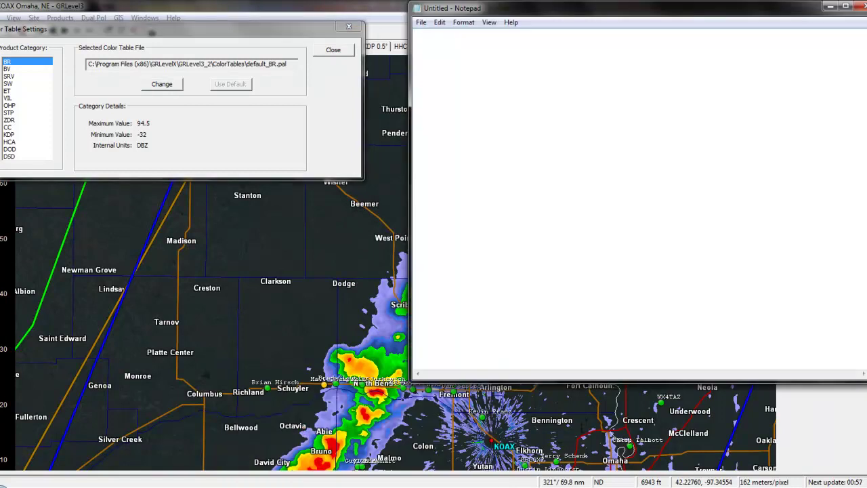
{"action": "left_click", "coordinate": [304, 440]}
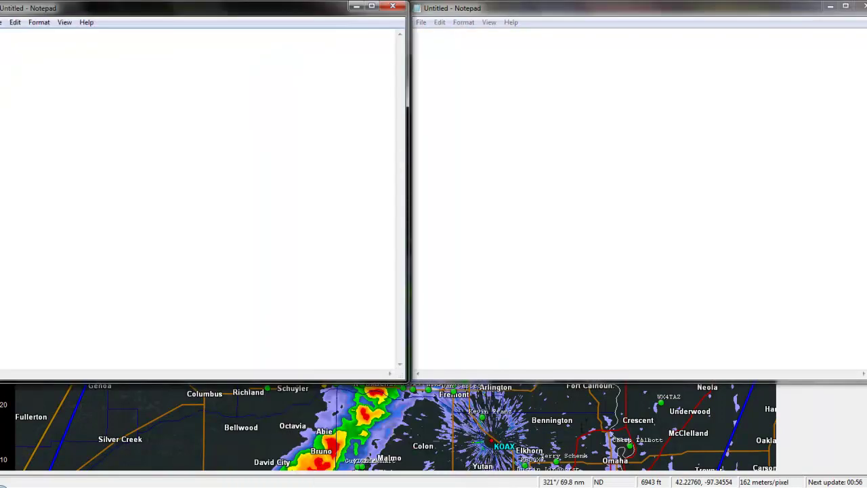
{"action": "left_click", "coordinate": [2, 22]}
{"action": "left_click", "coordinate": [13, 46]}
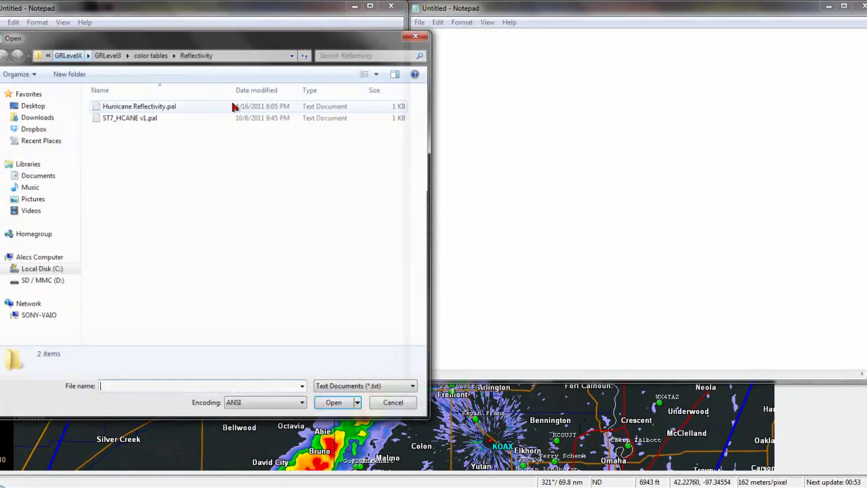
{"action": "left_click", "coordinate": [87, 54]}
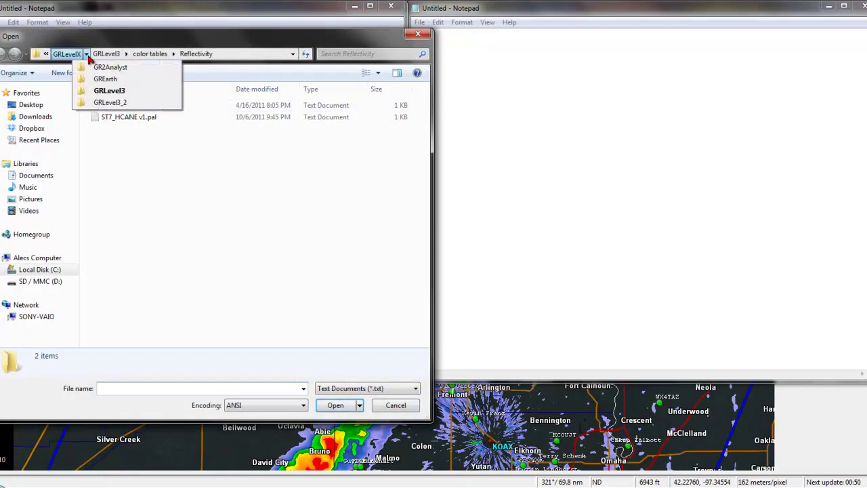
{"action": "left_click", "coordinate": [113, 105]}
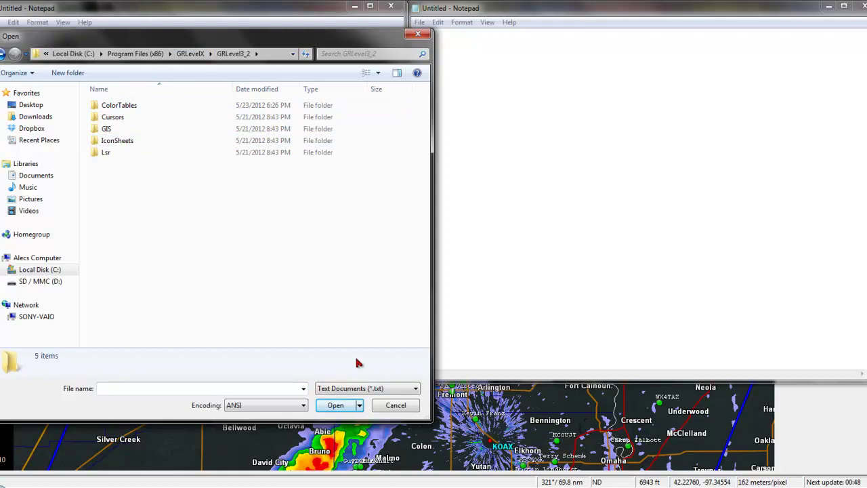
{"action": "left_click", "coordinate": [346, 390]}
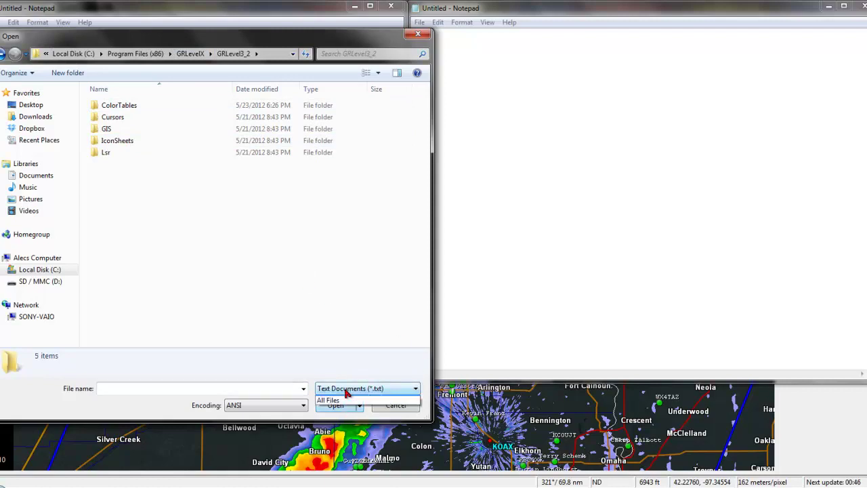
{"action": "left_click", "coordinate": [342, 410]}
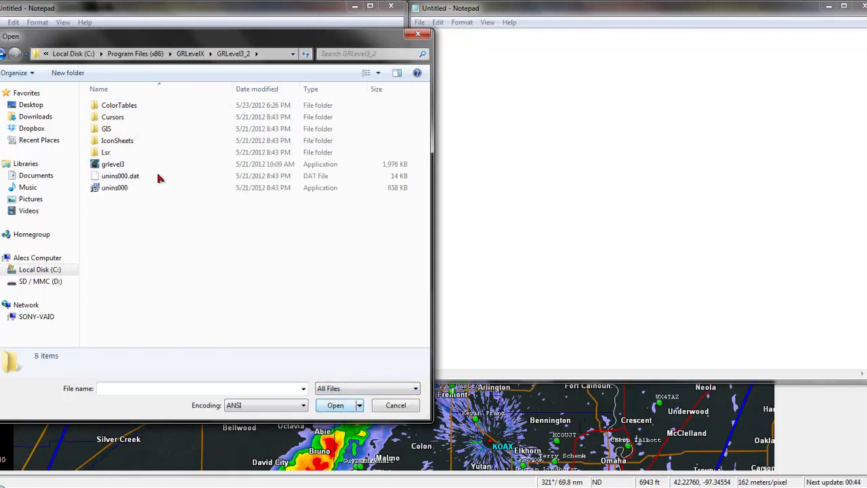
{"action": "double_click", "coordinate": [110, 103]}
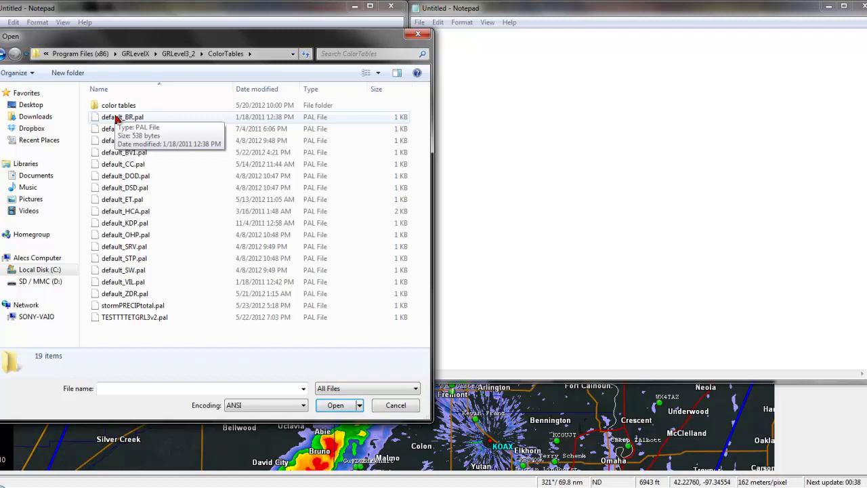
Step: Open default_BR.pal, then start File > Open in the Untitled document with All Files shown
{"action": "double_click", "coordinate": [114, 119]}
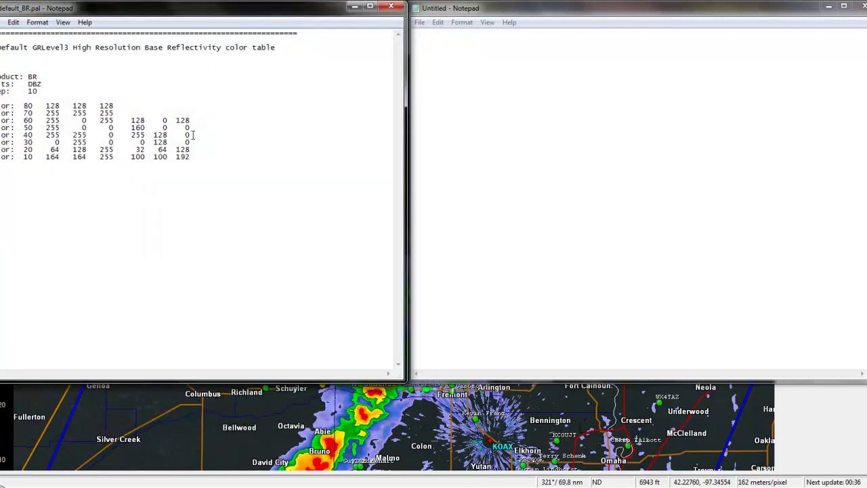
{"action": "left_click", "coordinate": [420, 22]}
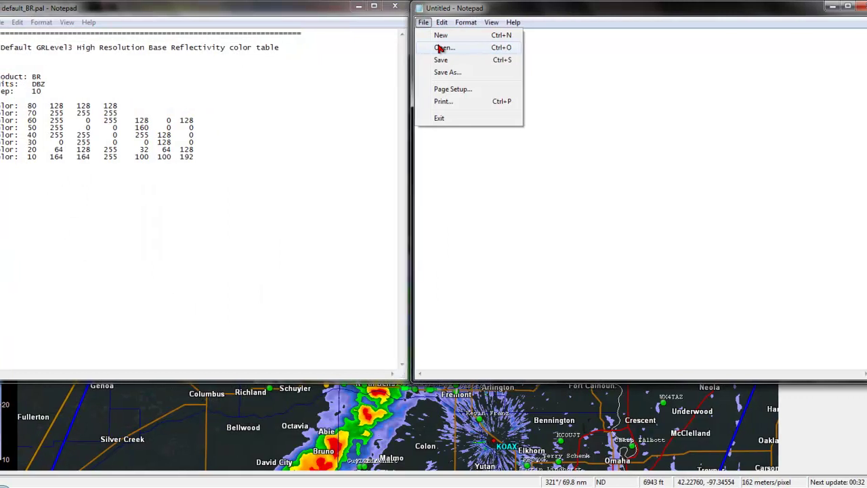
{"action": "left_click", "coordinate": [437, 48]}
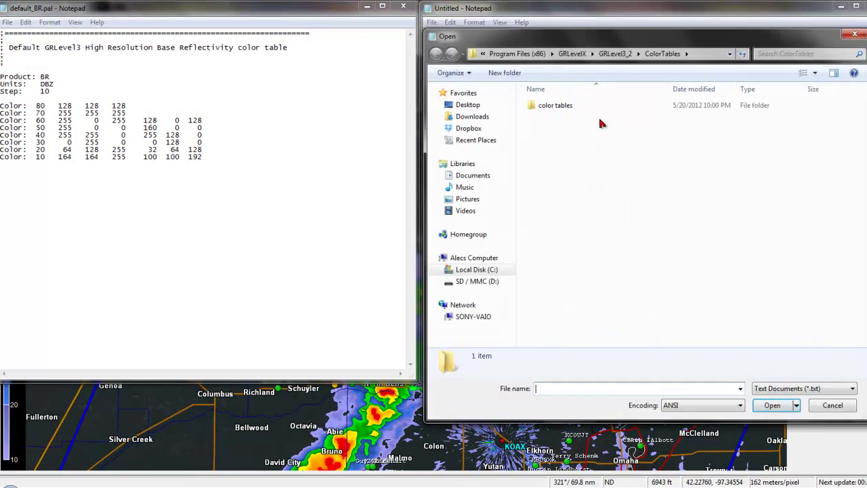
{"action": "left_click", "coordinate": [796, 389]}
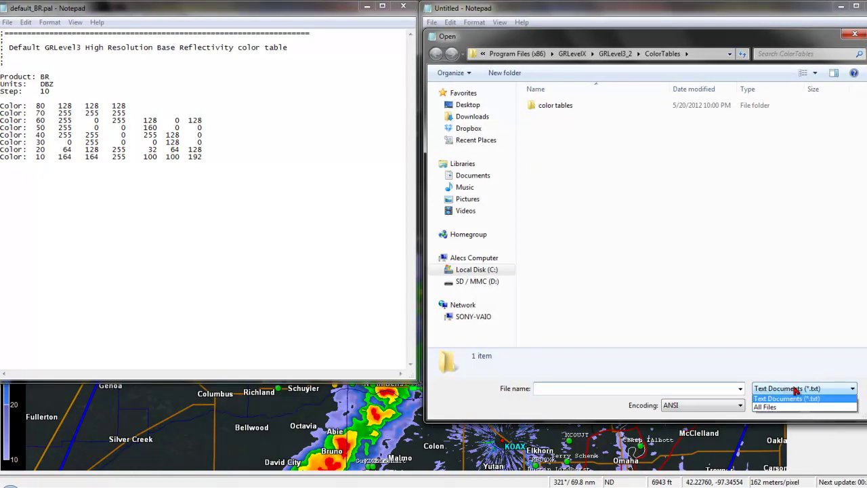
{"action": "left_click", "coordinate": [775, 406]}
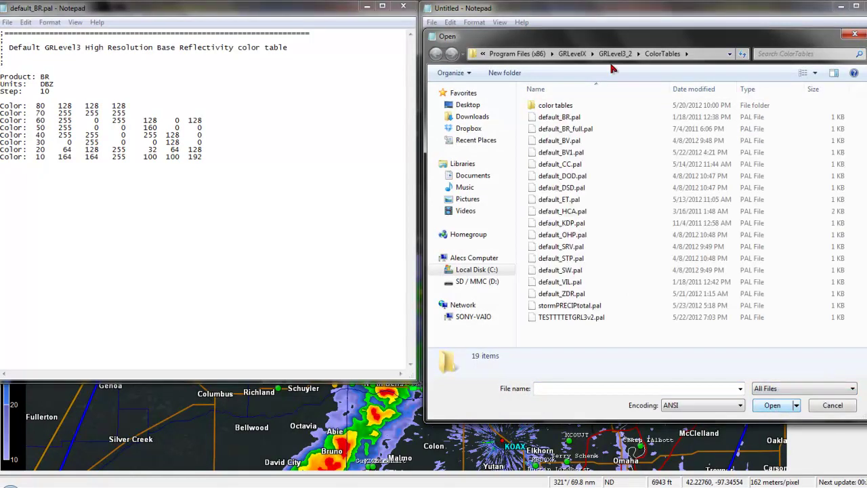
Step: Browse to ColorTables\color tables\Reflectivity and open Zmay11.pal
{"action": "left_click", "coordinate": [592, 54]}
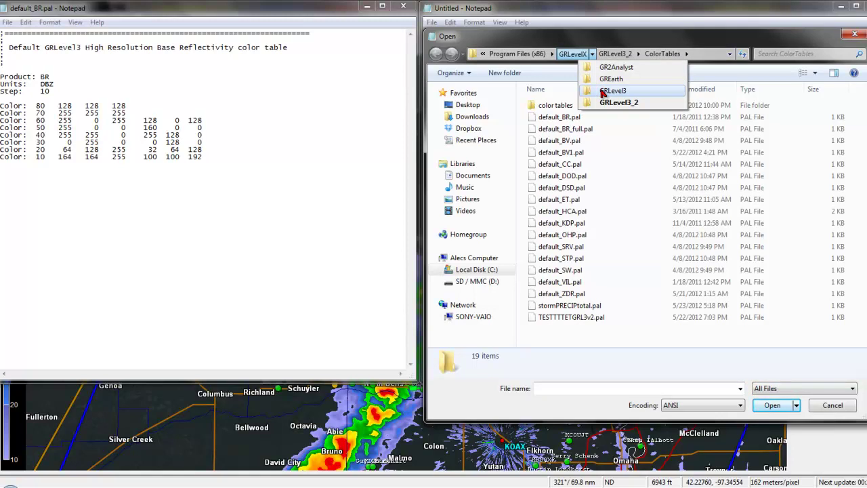
{"action": "left_click", "coordinate": [603, 91]}
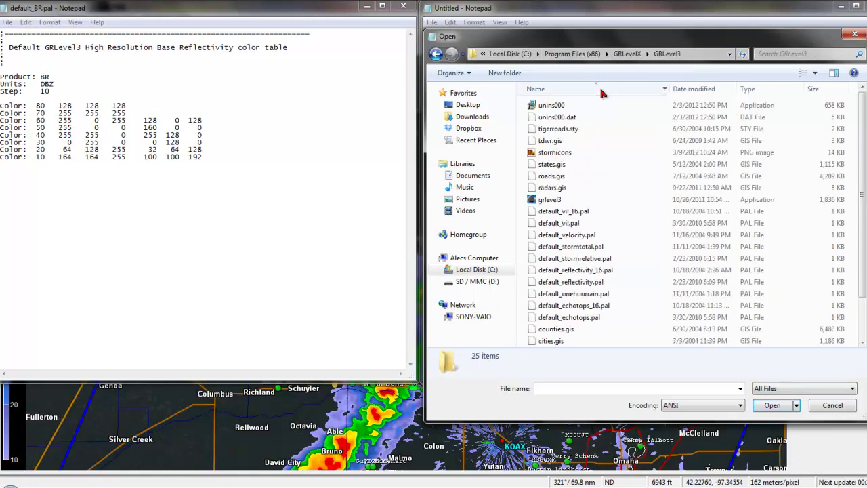
{"action": "left_click", "coordinate": [435, 54]}
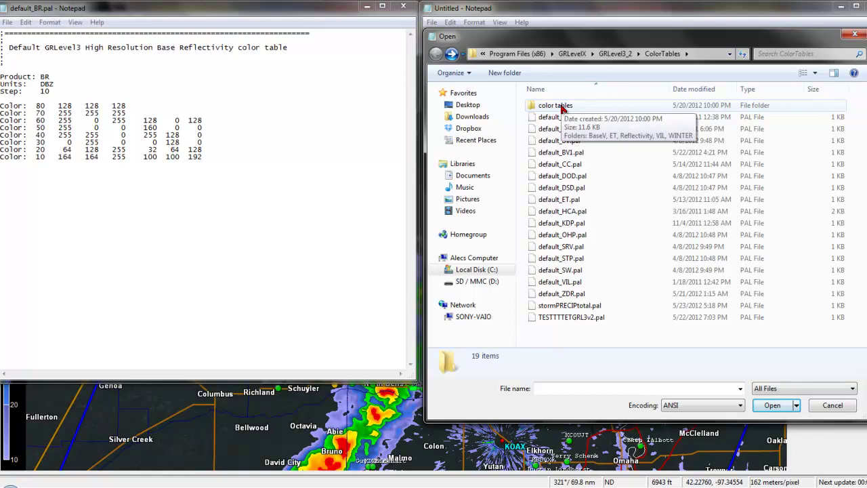
{"action": "double_click", "coordinate": [561, 107]}
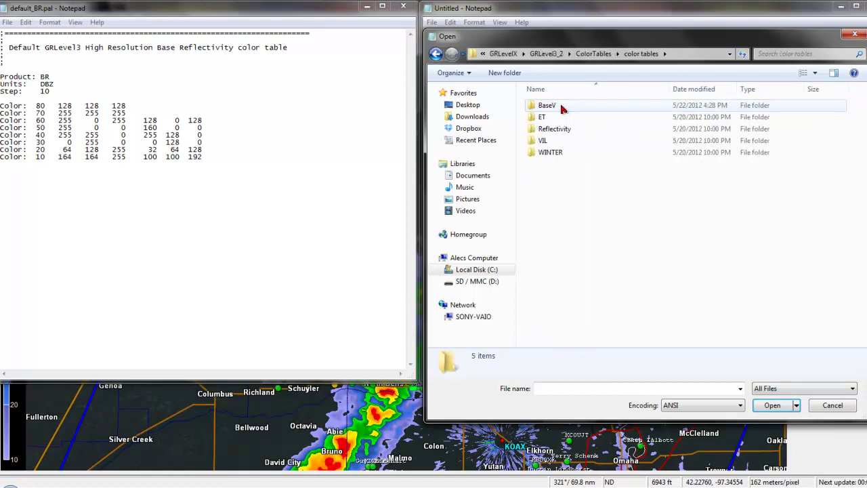
{"action": "double_click", "coordinate": [557, 130]}
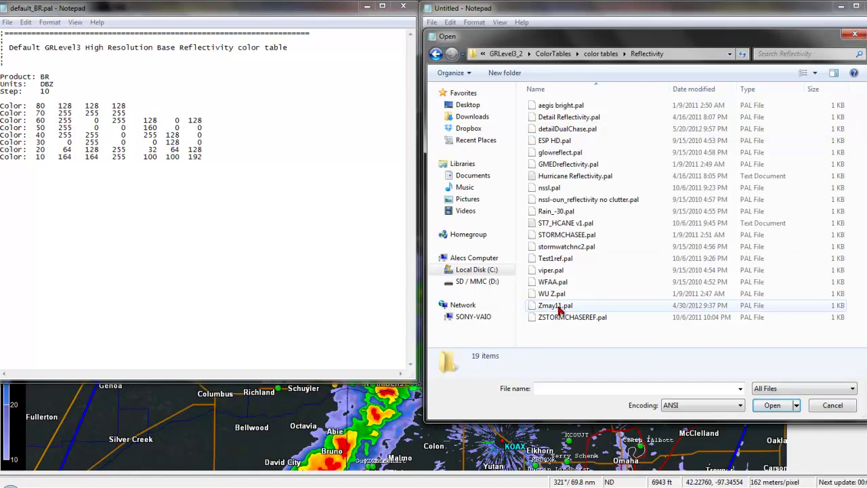
{"action": "double_click", "coordinate": [559, 307]}
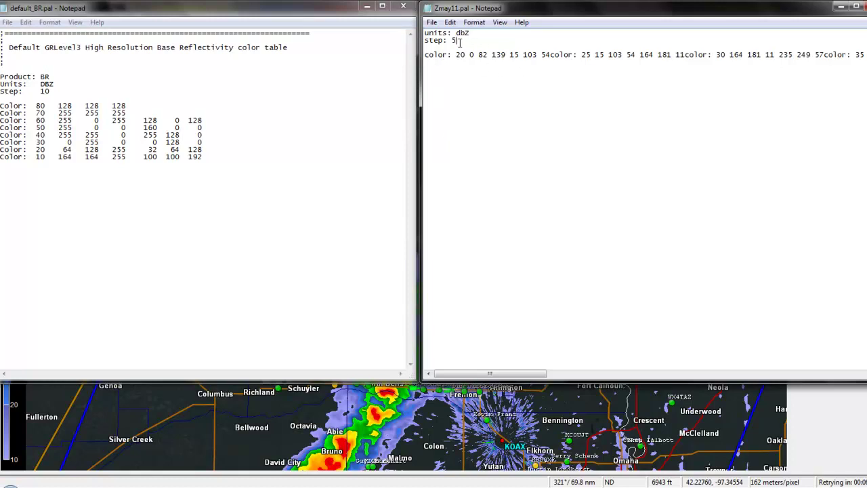
Step: Delete Zmay11.pal's units and step lines and copy default_BR.pal's header through the Step line
{"action": "left_click_drag", "start_coordinate": [459, 42], "coordinate": [409, 19]}
{"action": "key", "text": "Delete"}
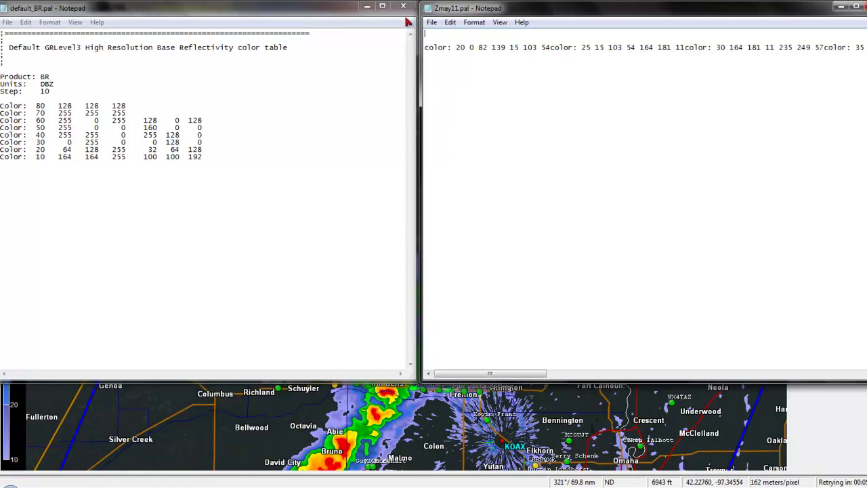
{"action": "left_click", "coordinate": [62, 91]}
{"action": "left_click_drag", "start_coordinate": [60, 91], "coordinate": [3, 30]}
{"action": "right_click", "coordinate": [14, 42]}
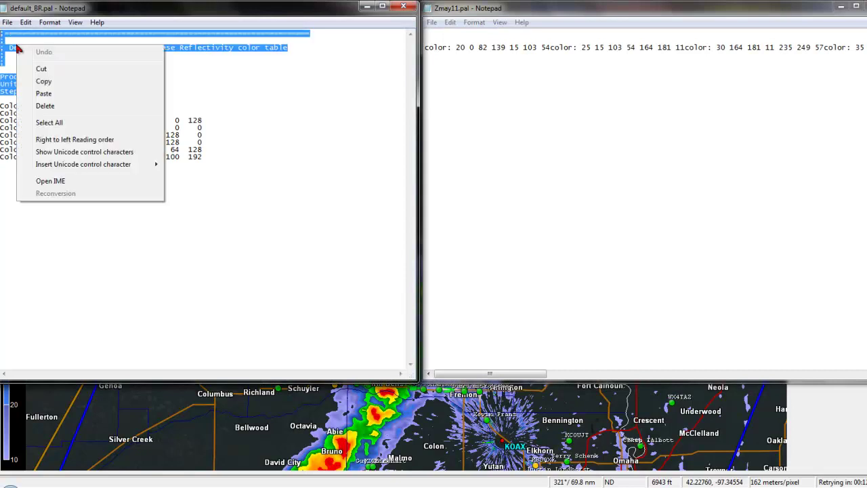
{"action": "left_click", "coordinate": [48, 80]}
{"action": "left_click", "coordinate": [478, 36]}
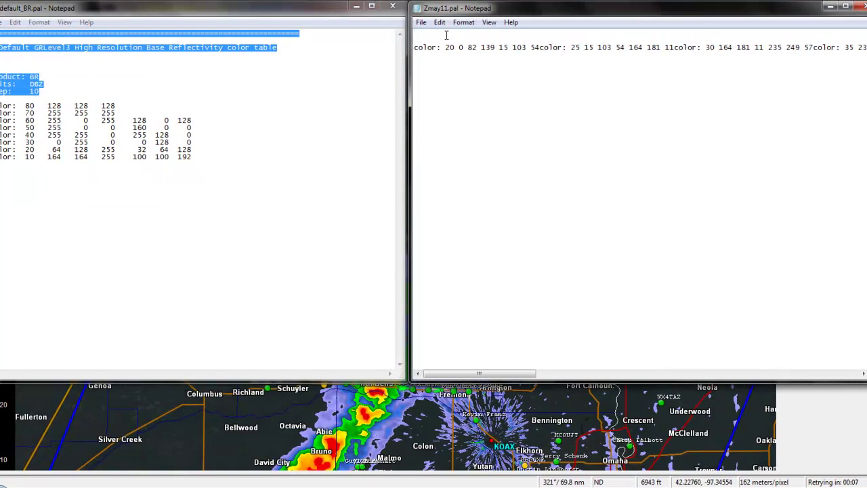
Step: Paste the v2 header into Zmay11 and try saving it as GRlevel3v2BR with All Files type
{"action": "key", "text": "ctrl+v"}
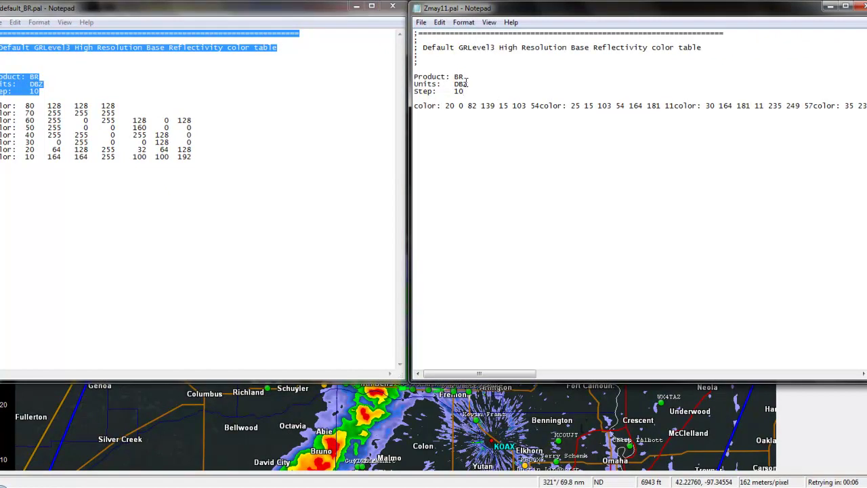
{"action": "left_click", "coordinate": [421, 23]}
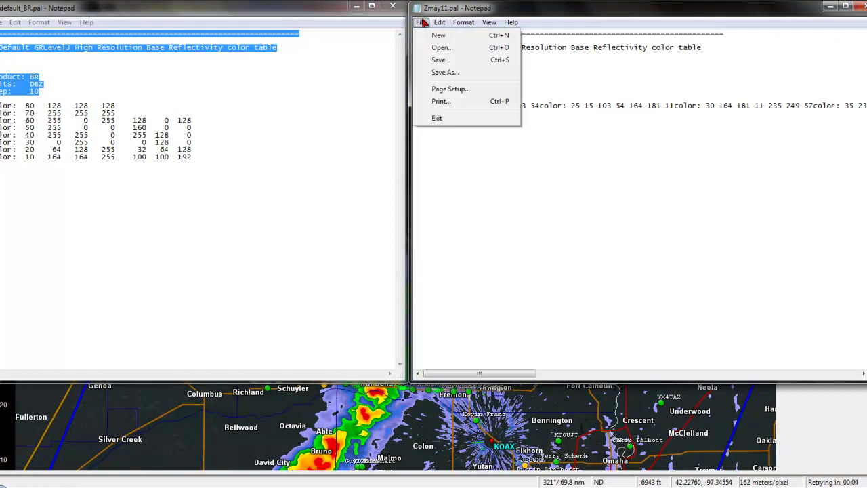
{"action": "left_click", "coordinate": [445, 73]}
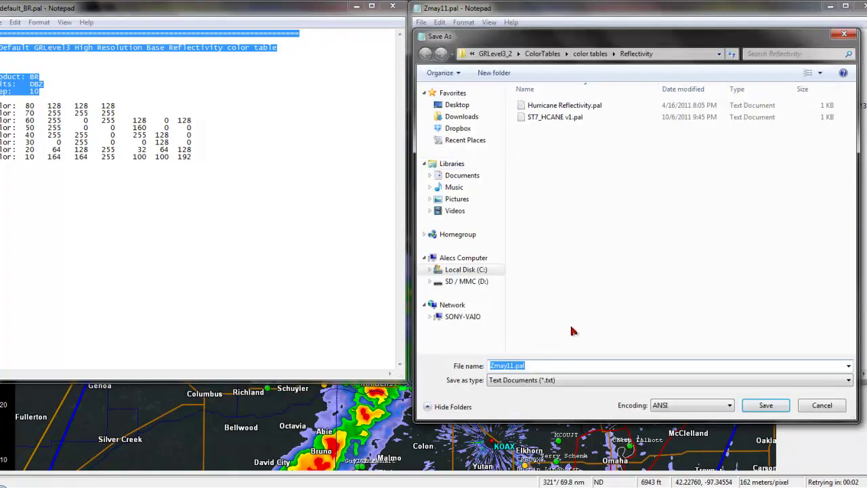
{"action": "left_click", "coordinate": [553, 385]}
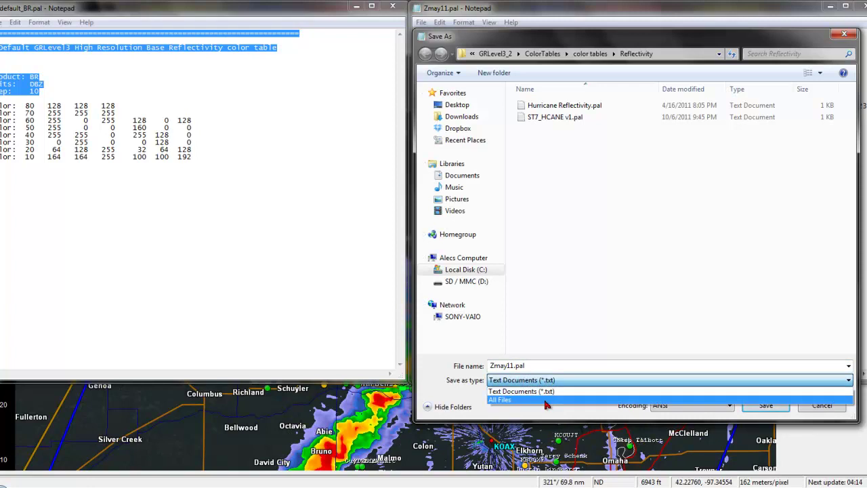
{"action": "left_click", "coordinate": [546, 399]}
{"action": "left_click", "coordinate": [536, 366]}
{"action": "left_click", "coordinate": [532, 365]}
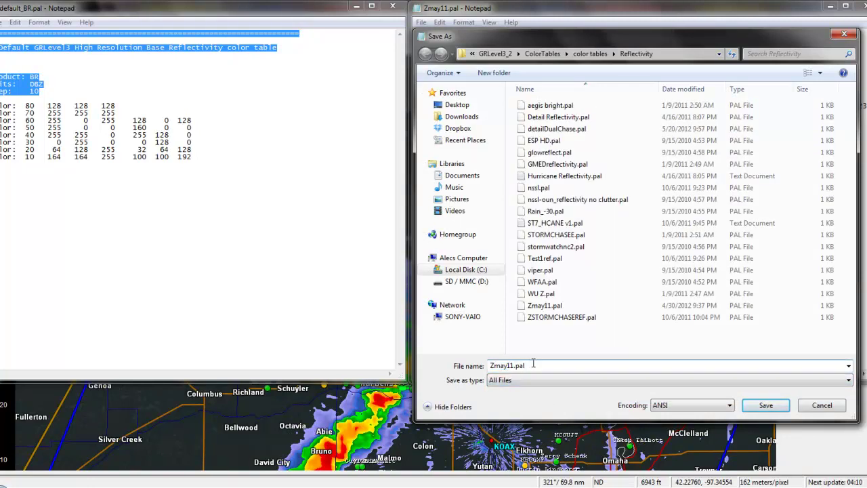
{"action": "key", "text": "BackSpace"}
{"action": "key", "text": "BackSpace"}
{"action": "key", "text": "BackSpace"}
{"action": "key", "text": "BackSpace"}
{"action": "key", "text": "BackSpace"}
{"action": "key", "text": "BackSpace"}
{"action": "key", "text": "BackSpace"}
{"action": "key", "text": "BackSpace"}
{"action": "key", "text": "BackSpace"}
{"action": "key", "text": "BackSpace"}
{"action": "type", "text": "GR"}
{"action": "left_click", "coordinate": [763, 405]}
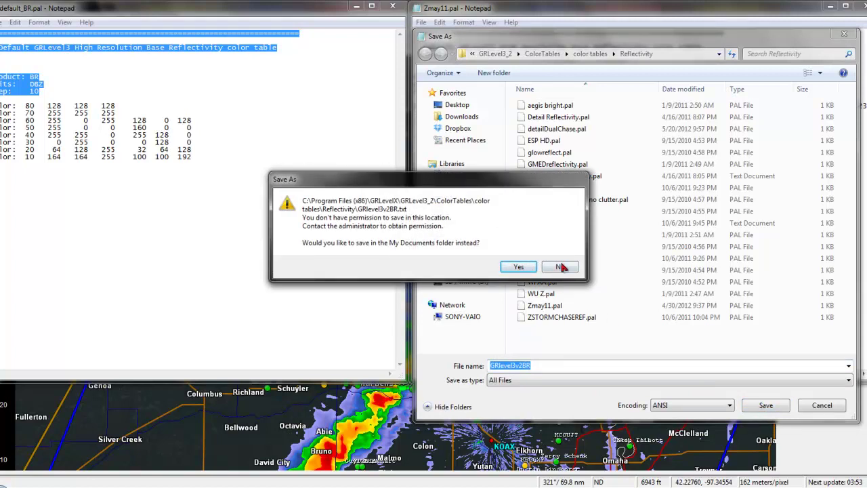
Step: Decline the warning, add the .pal extension, and save GRlevel3v2BR.pal in the Owner folder
{"action": "left_click", "coordinate": [565, 267]}
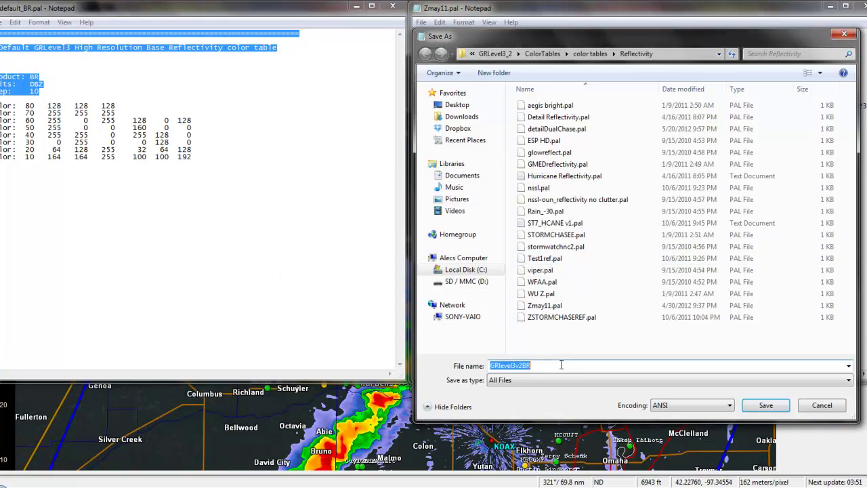
{"action": "left_click", "coordinate": [561, 364]}
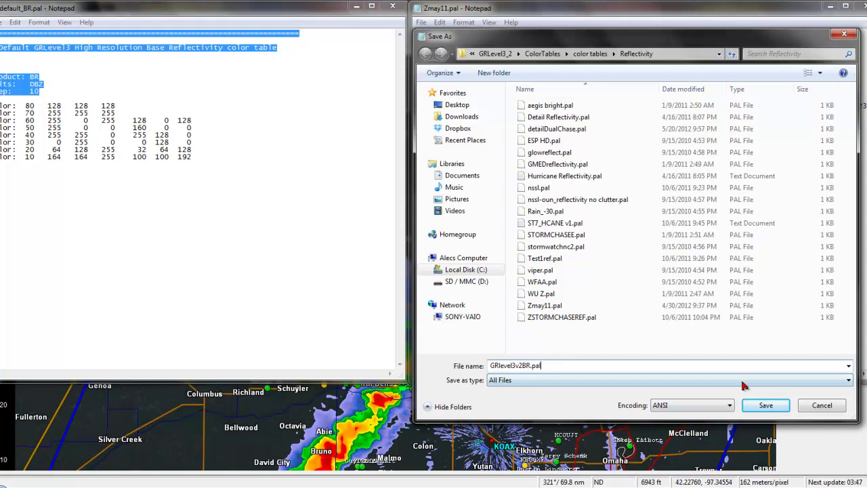
{"action": "left_click", "coordinate": [750, 405]}
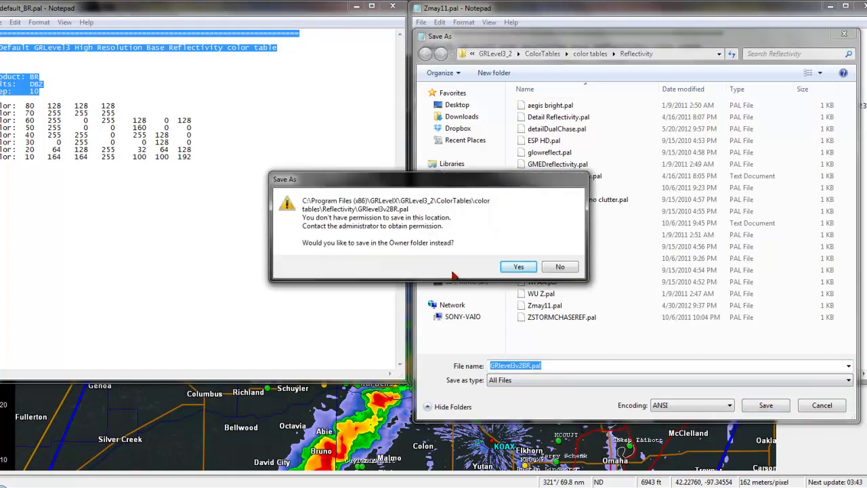
{"action": "left_click", "coordinate": [519, 267]}
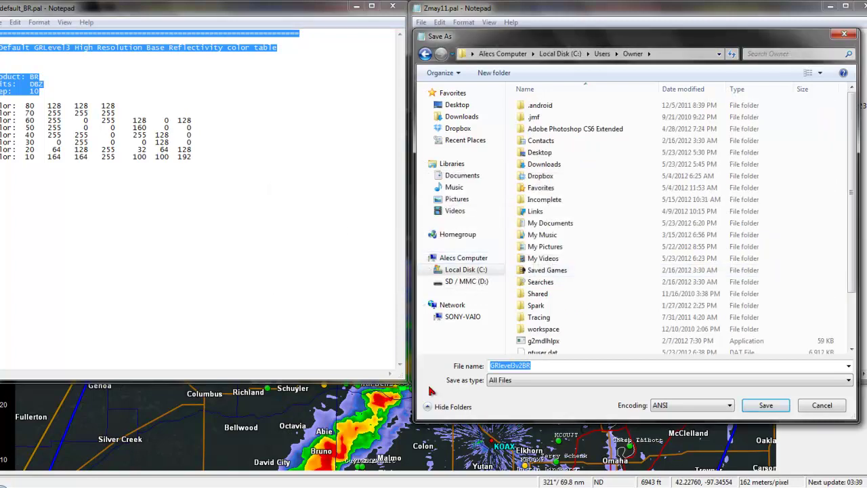
{"action": "left_click", "coordinate": [765, 405]}
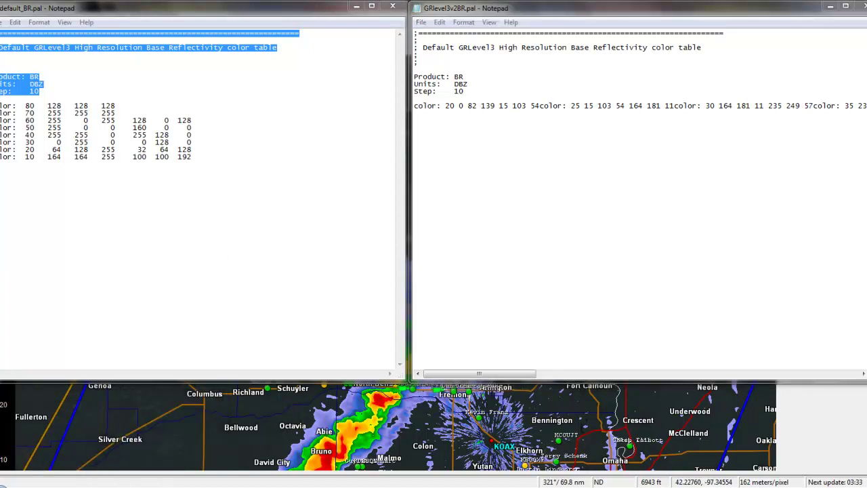
Step: In Explorer, copy GRlevel3v2BR.pal from the Owner user folder
{"action": "key", "text": "super+e"}
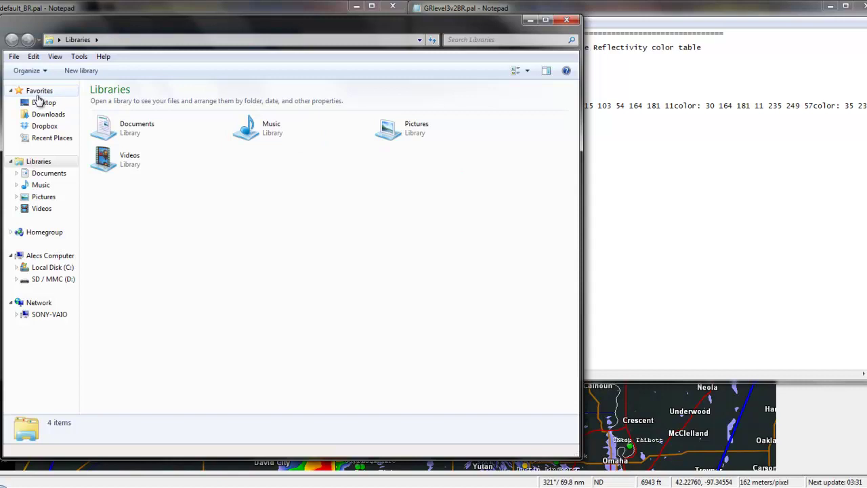
{"action": "left_click", "coordinate": [39, 101]}
{"action": "key", "text": "Down"}
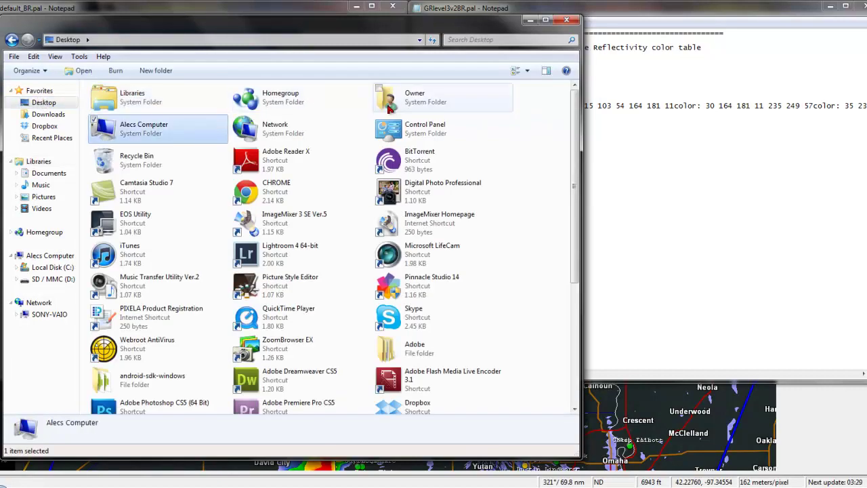
{"action": "double_click", "coordinate": [390, 108]}
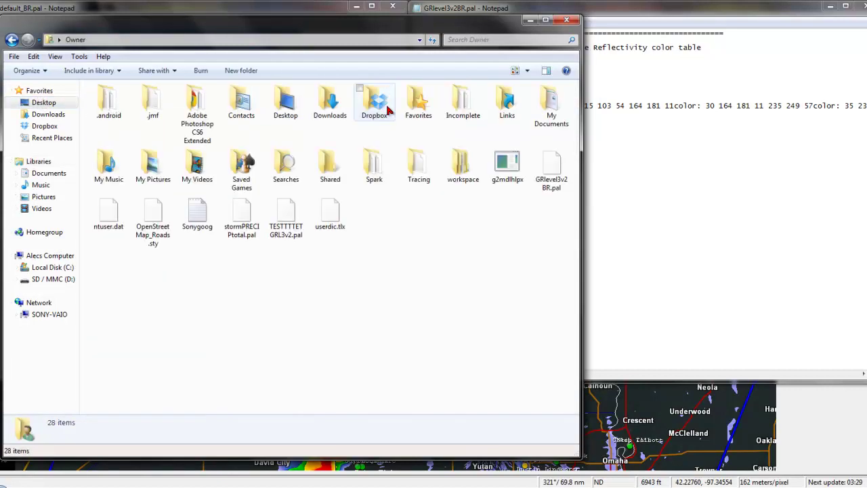
{"action": "left_click", "coordinate": [556, 177]}
{"action": "right_click", "coordinate": [558, 169]}
{"action": "left_click", "coordinate": [595, 289]}
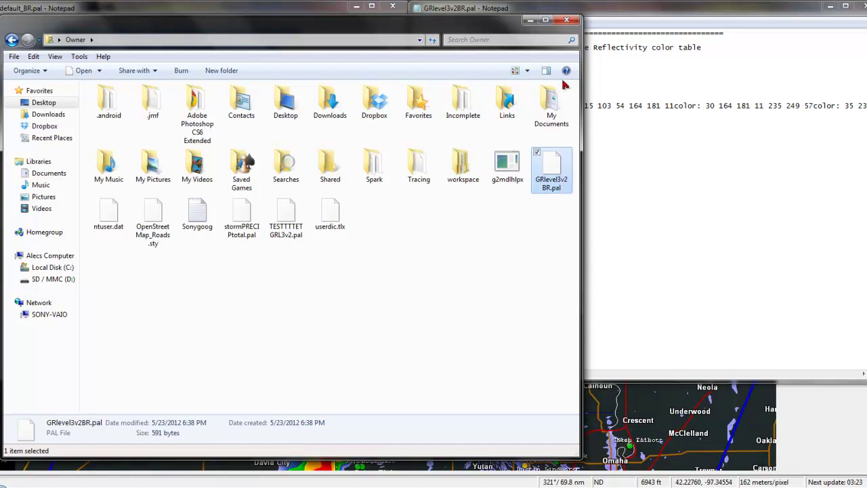
Step: Paste it into Program Files (x86)\GRLevelX\GRLevel3_2\ColorTables, granting administrator permission
{"action": "left_click", "coordinate": [530, 21]}
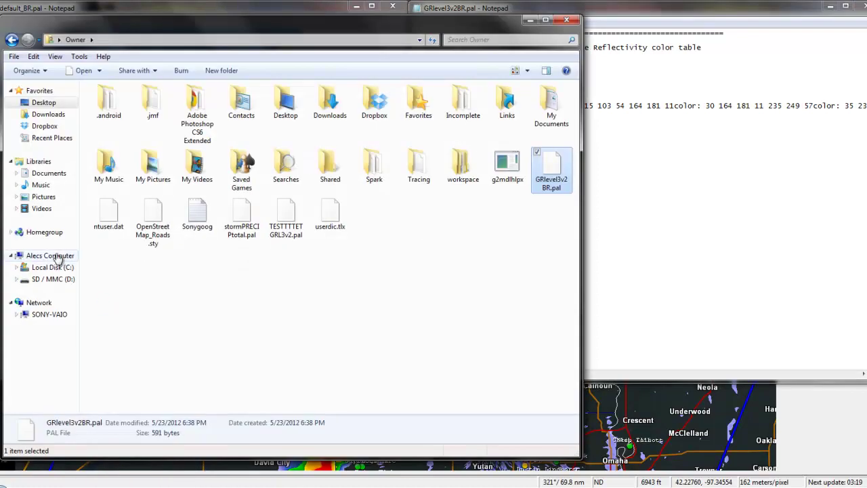
{"action": "left_click", "coordinate": [54, 268]}
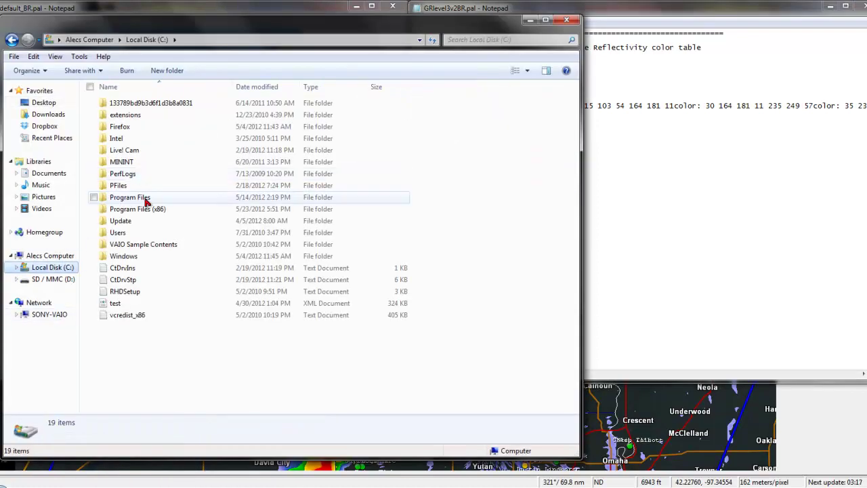
{"action": "double_click", "coordinate": [142, 209]}
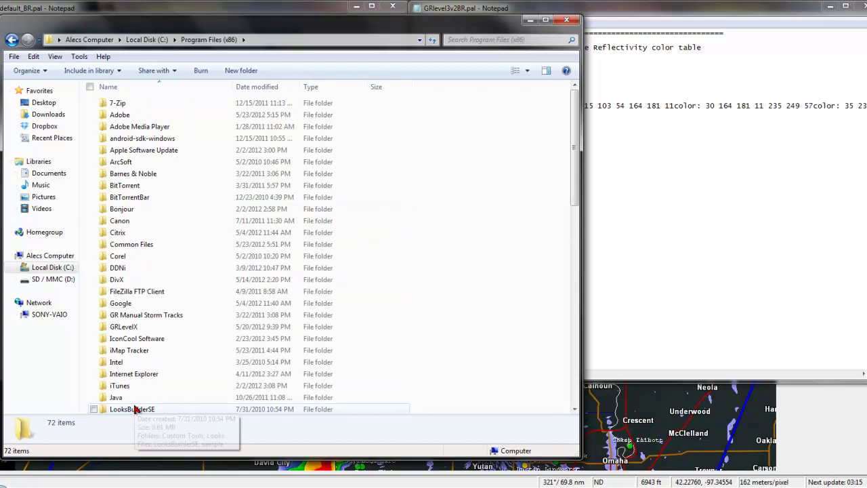
{"action": "double_click", "coordinate": [129, 327]}
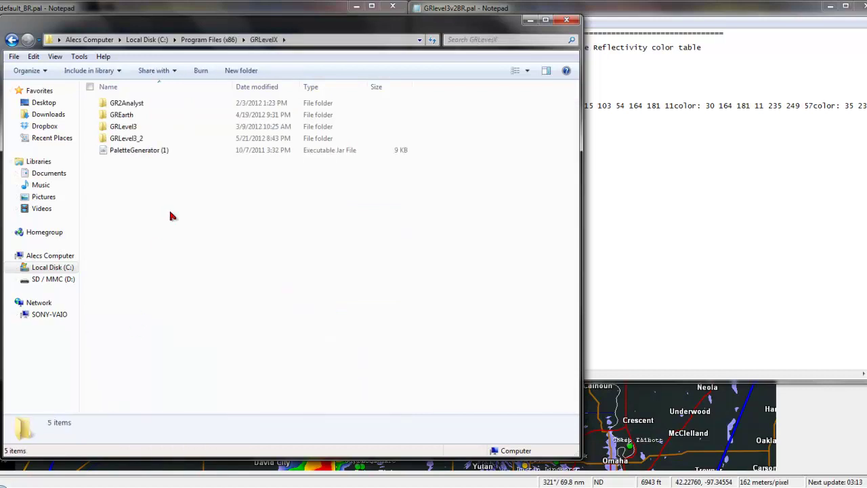
{"action": "double_click", "coordinate": [151, 139]}
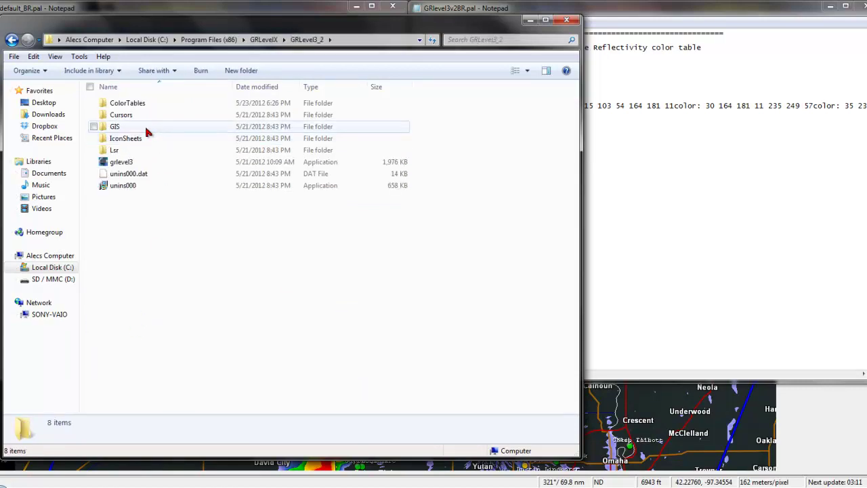
{"action": "double_click", "coordinate": [145, 105]}
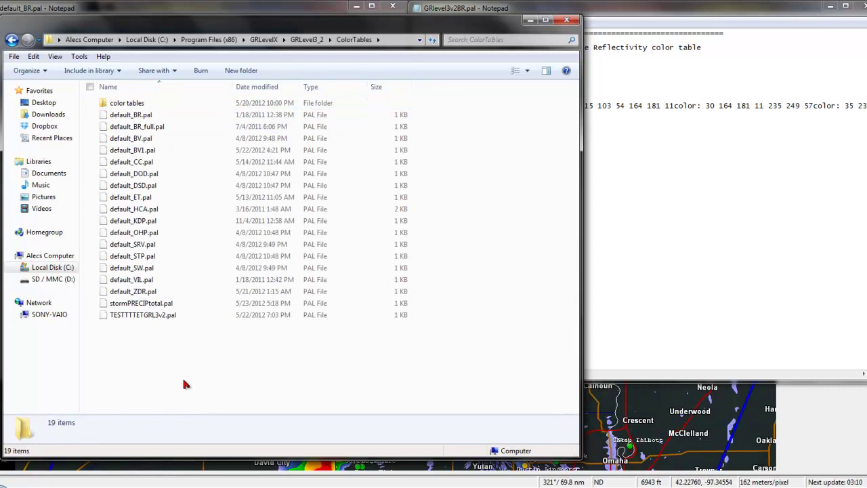
{"action": "key", "text": "ctrl+v"}
{"action": "left_click", "coordinate": [380, 294]}
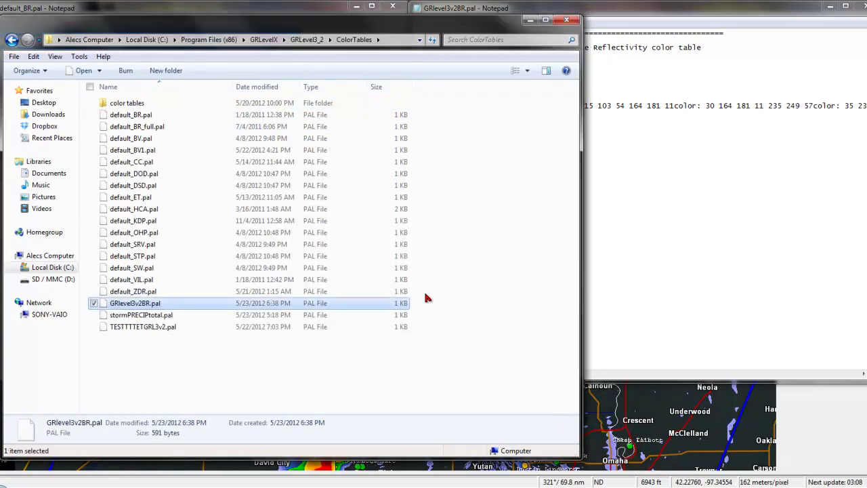
{"action": "left_click", "coordinate": [330, 371]}
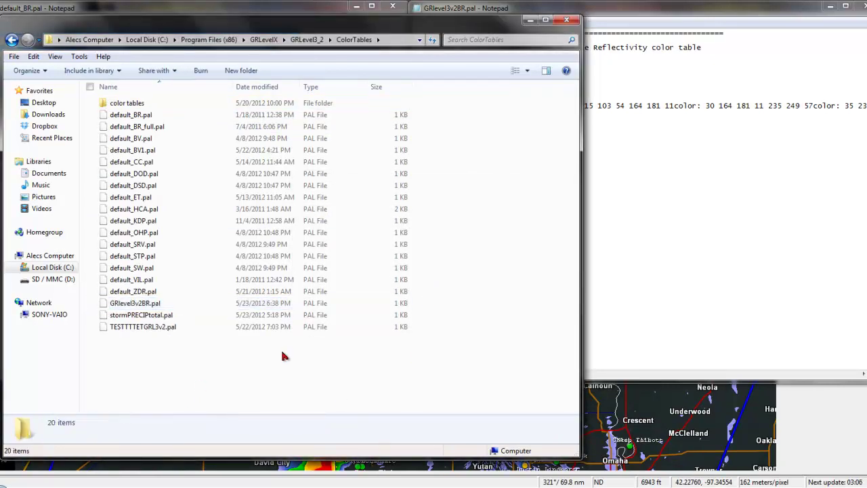
{"action": "left_click", "coordinate": [168, 306]}
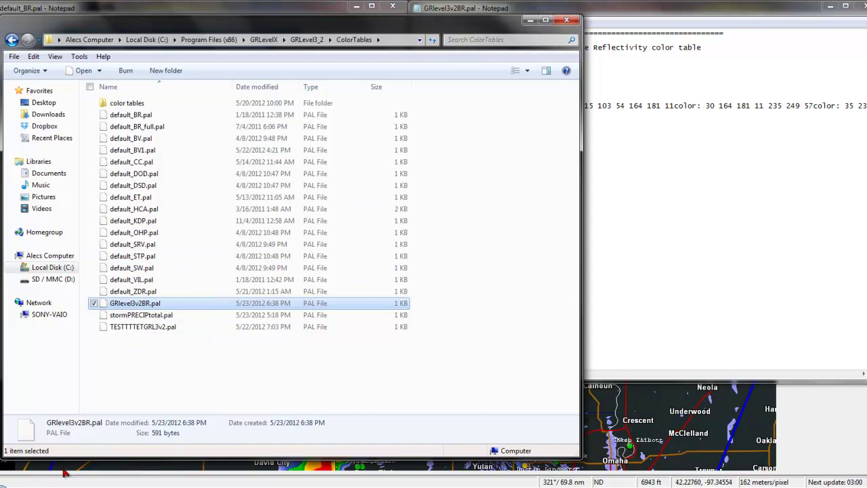
Step: Set GRlevel3v2BR.pal as the BR colour table and close Color Table Settings
{"action": "mouse_move", "coordinate": [61, 485]}
{"action": "left_click", "coordinate": [47, 434]}
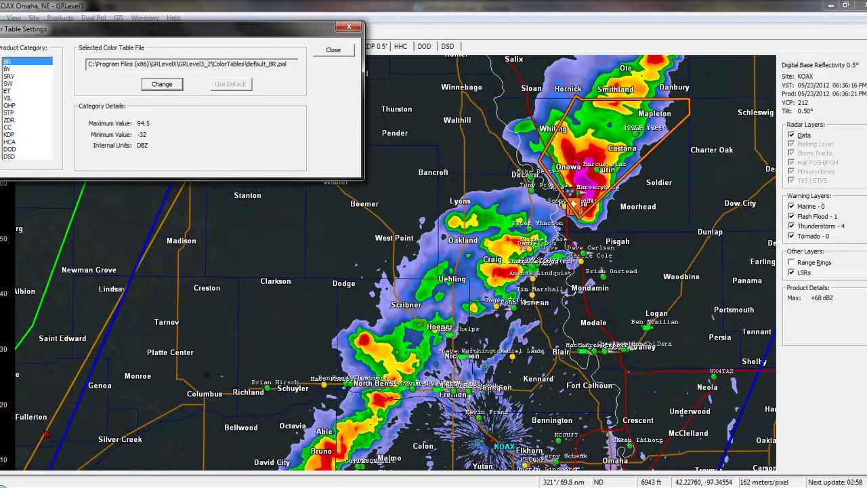
{"action": "left_click", "coordinate": [161, 84]}
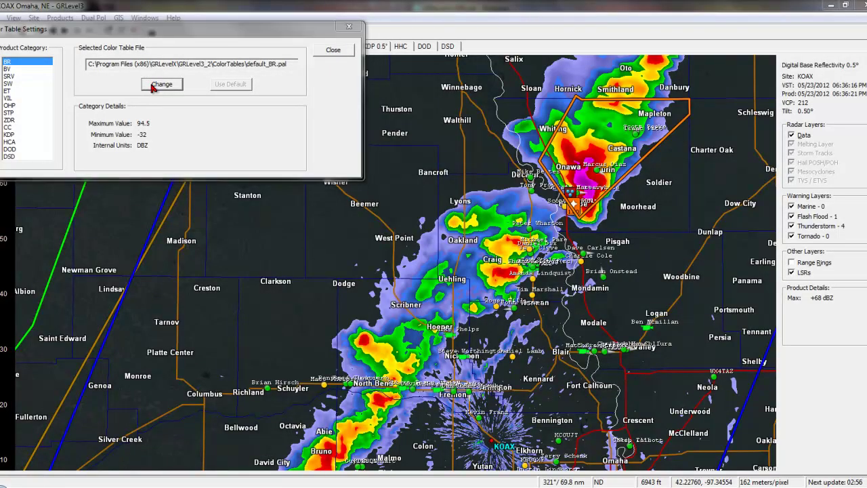
{"action": "double_click", "coordinate": [125, 306]}
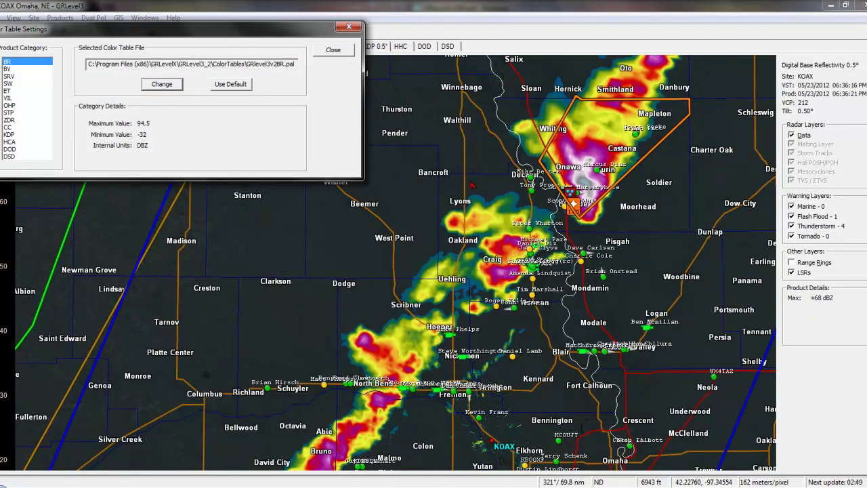
{"action": "left_click", "coordinate": [329, 52]}
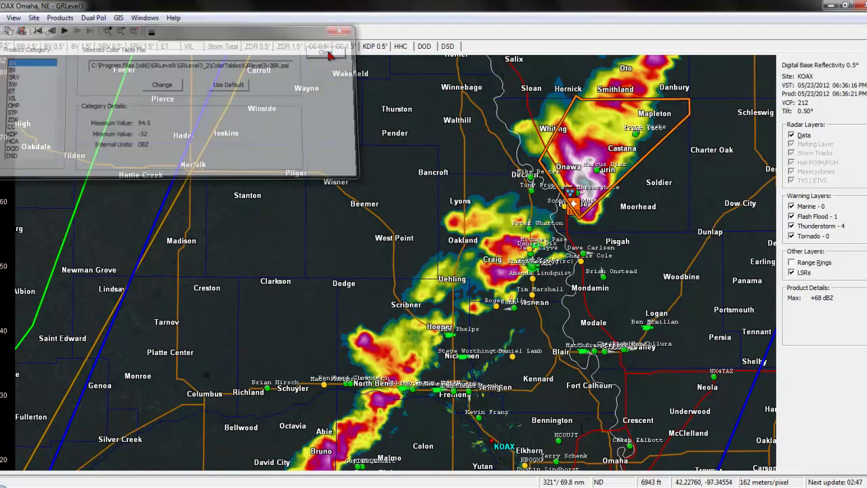